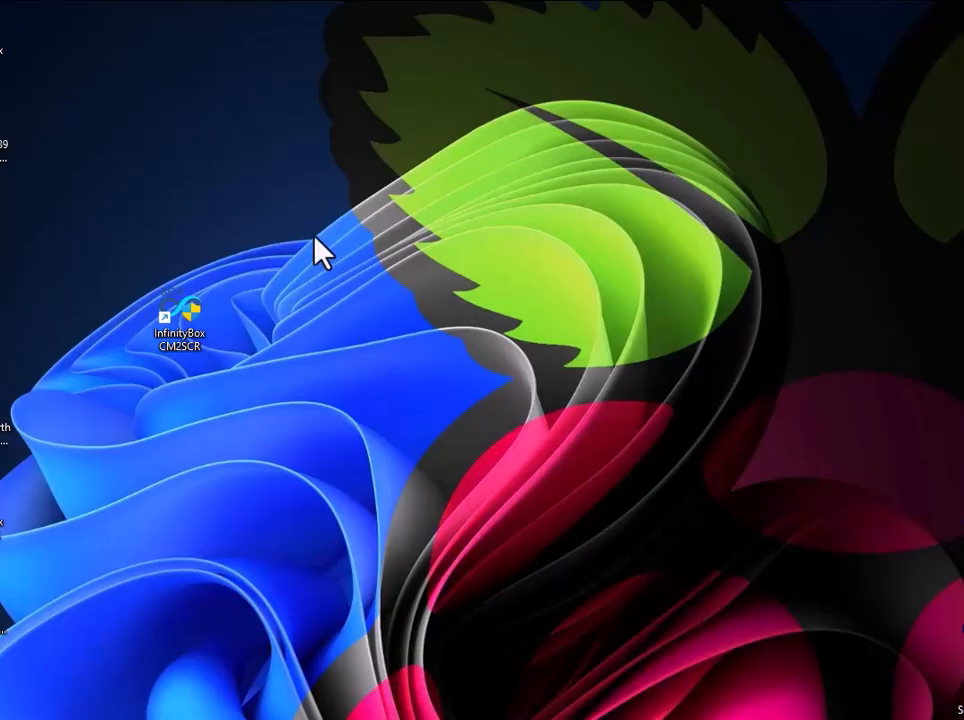
right_click(315, 238)
click(368, 288)
right_click(369, 287)
click(396, 338)
right_click(386, 320)
click(411, 368)
drag(130, 250, 230, 421)
drag(90, 231, 261, 396)
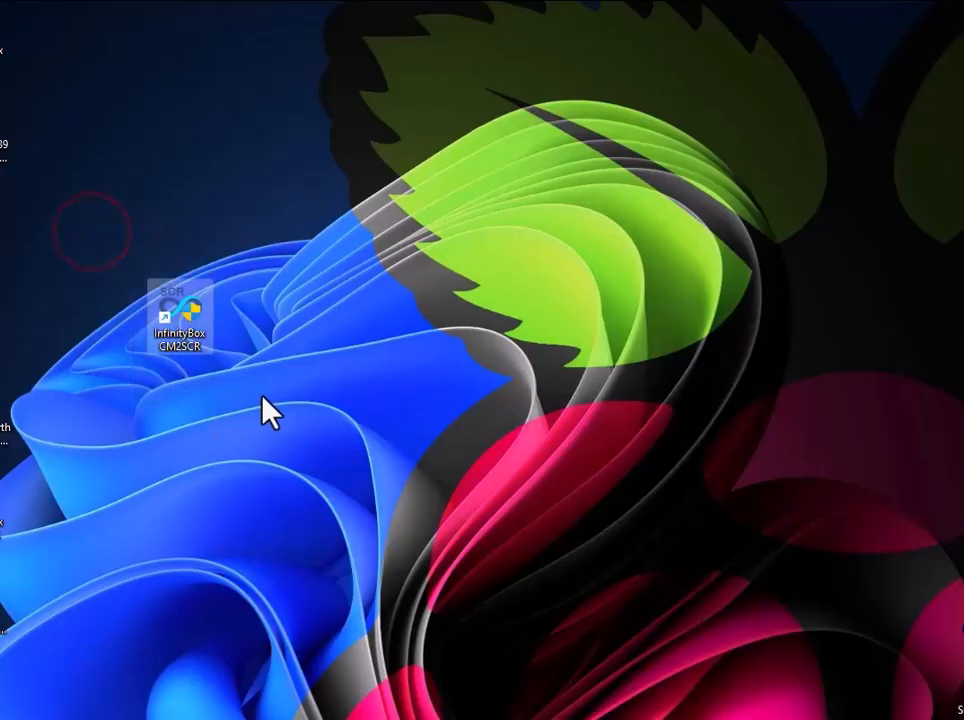
- Launch the InfinityBox CM2SCR tool from the desktop and reposition its window
double_click(175, 312)
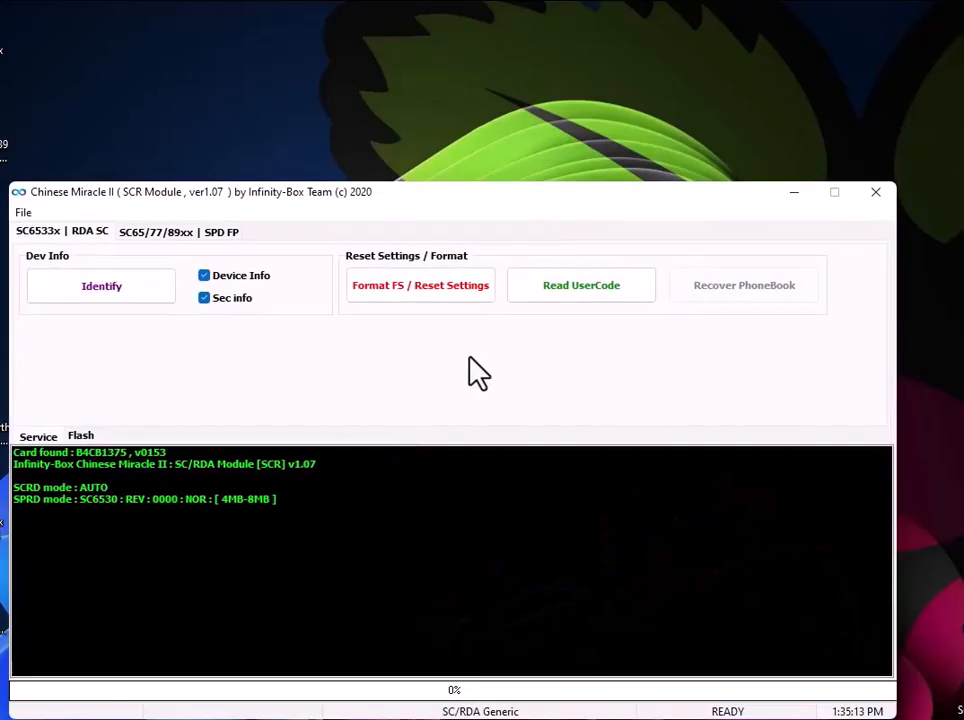
drag(497, 203, 514, 78)
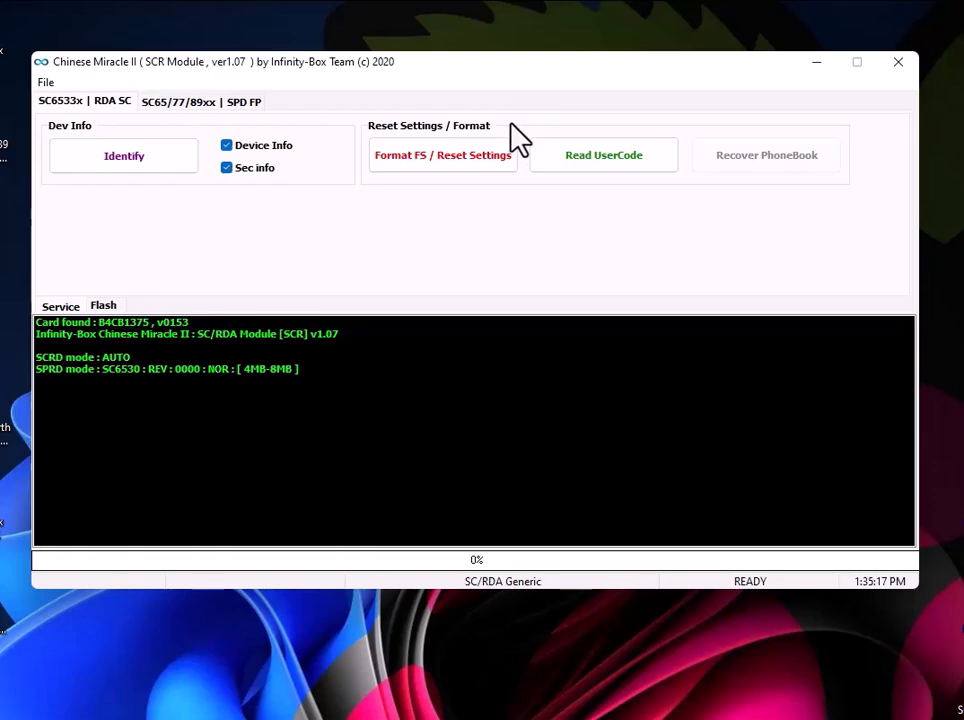
drag(525, 69, 545, 174)
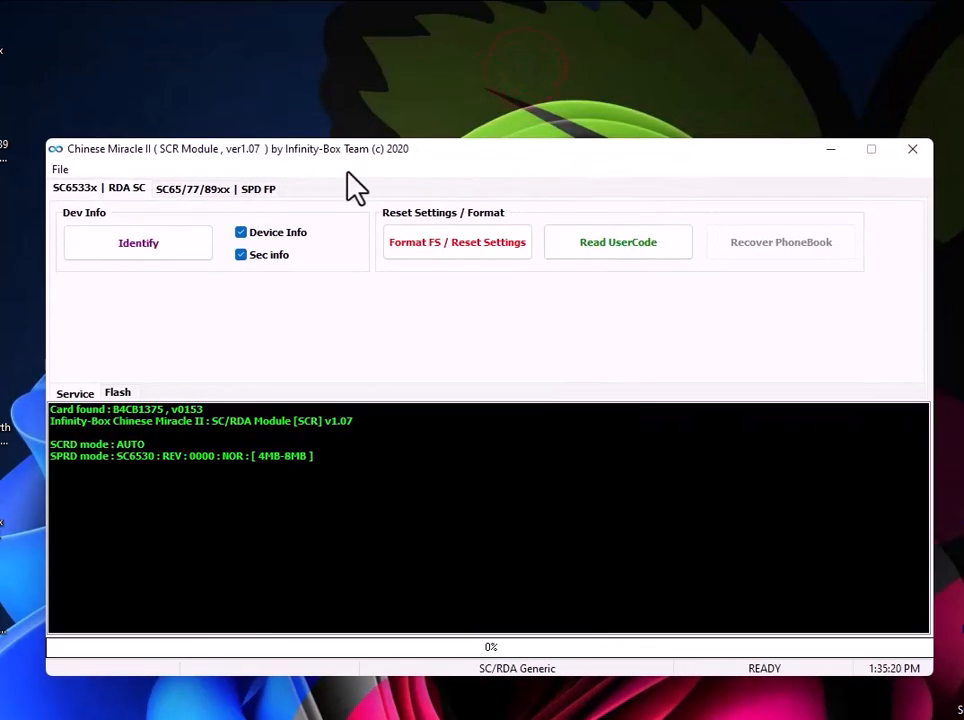
- Set the SC65/77/89xx SPD FP CPU to SC6531 : REV : E001 : NOR : [ 4MB-8MB ] and identify the connected phone
click(207, 190)
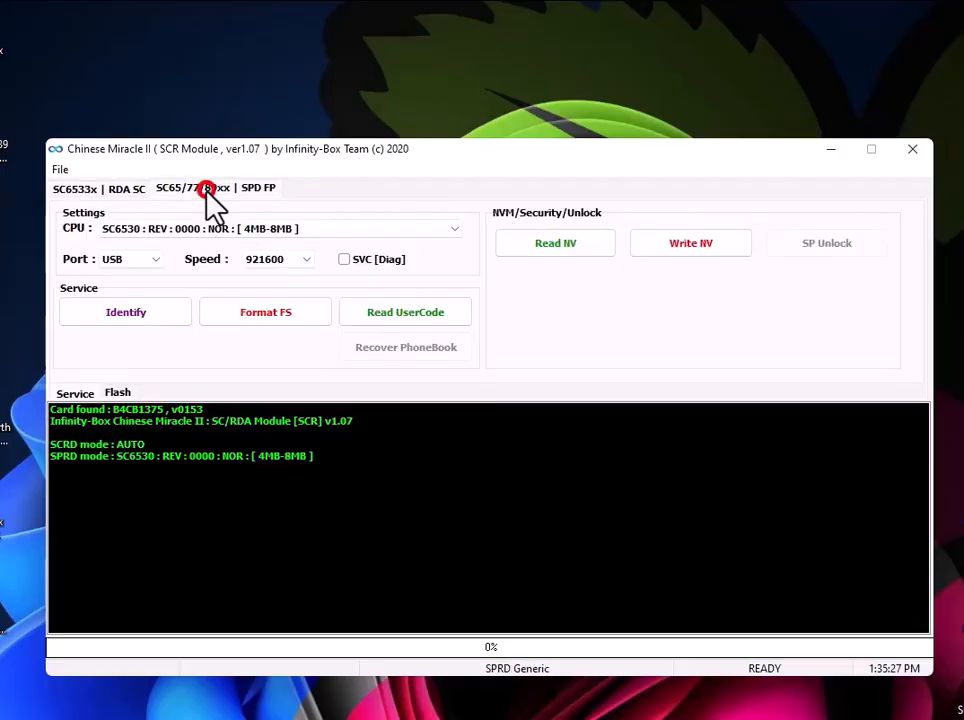
click(290, 230)
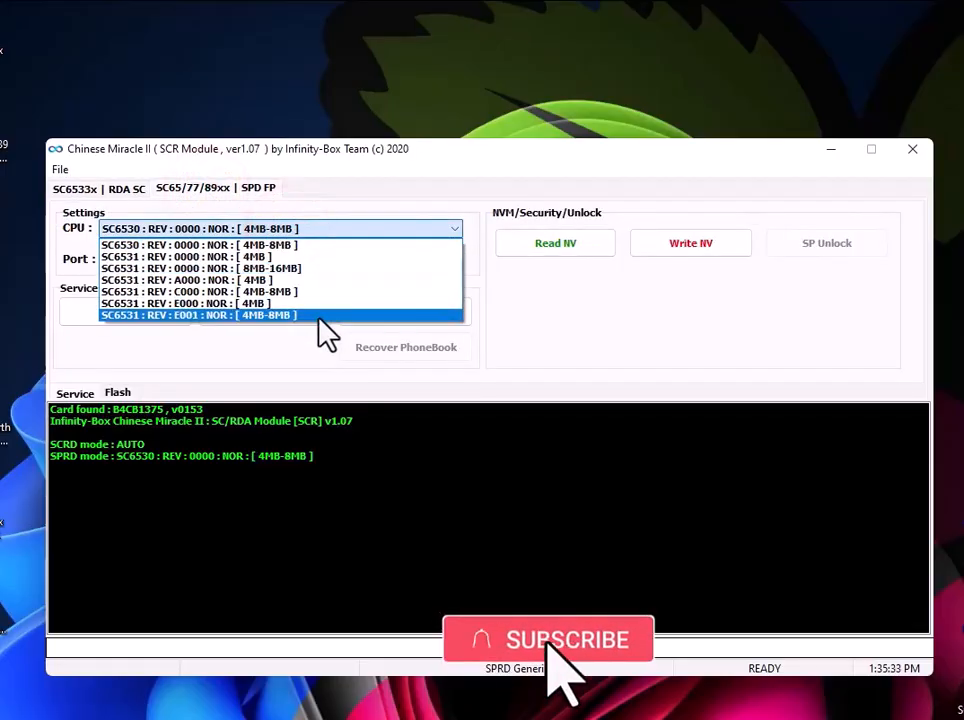
click(276, 316)
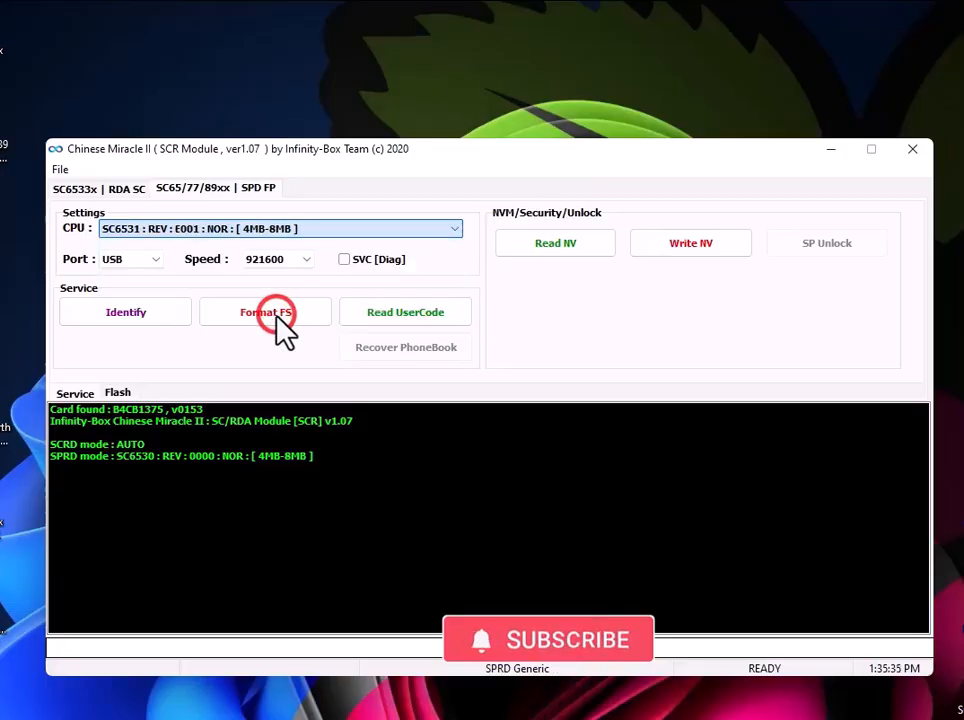
click(252, 321)
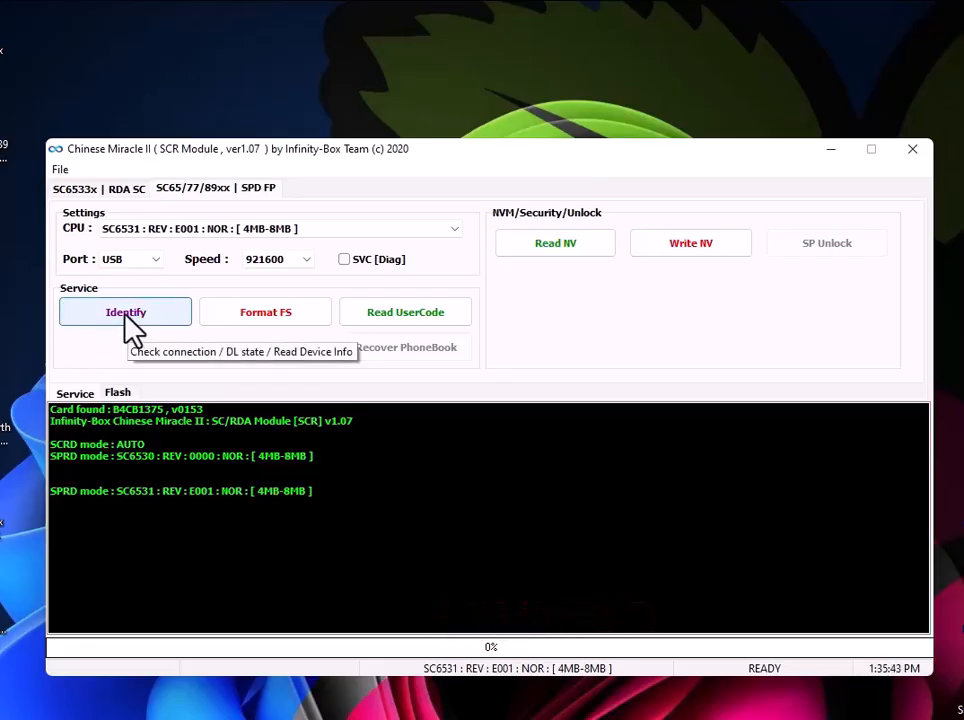
click(128, 320)
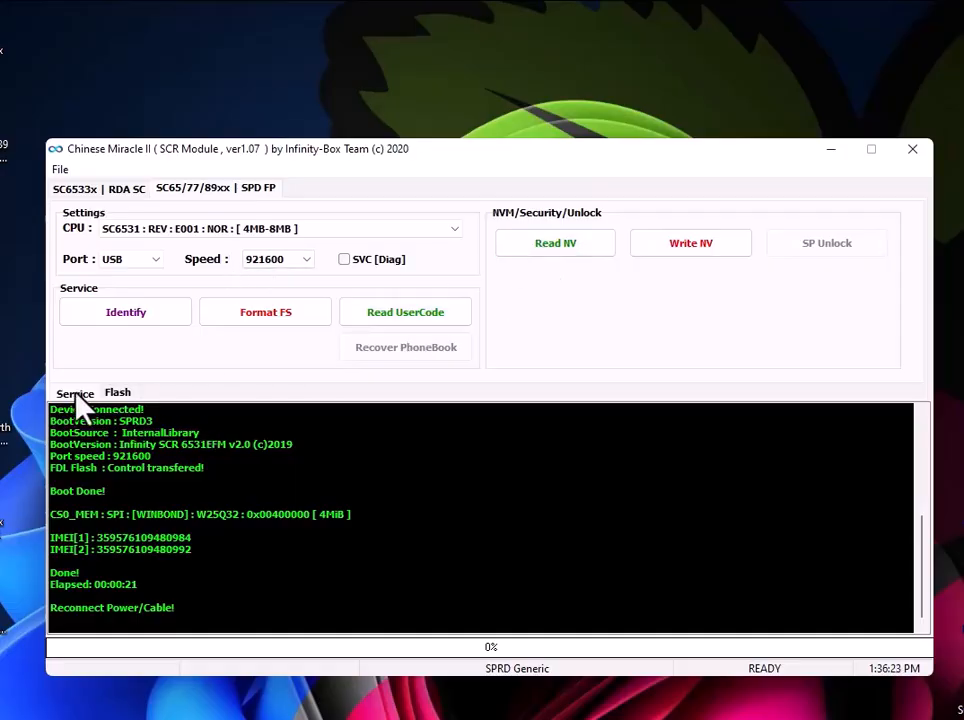
- Read the phone's flash memory and save the firmware to the Desktop as FLASH_DUMP in Infinity bin format
click(121, 396)
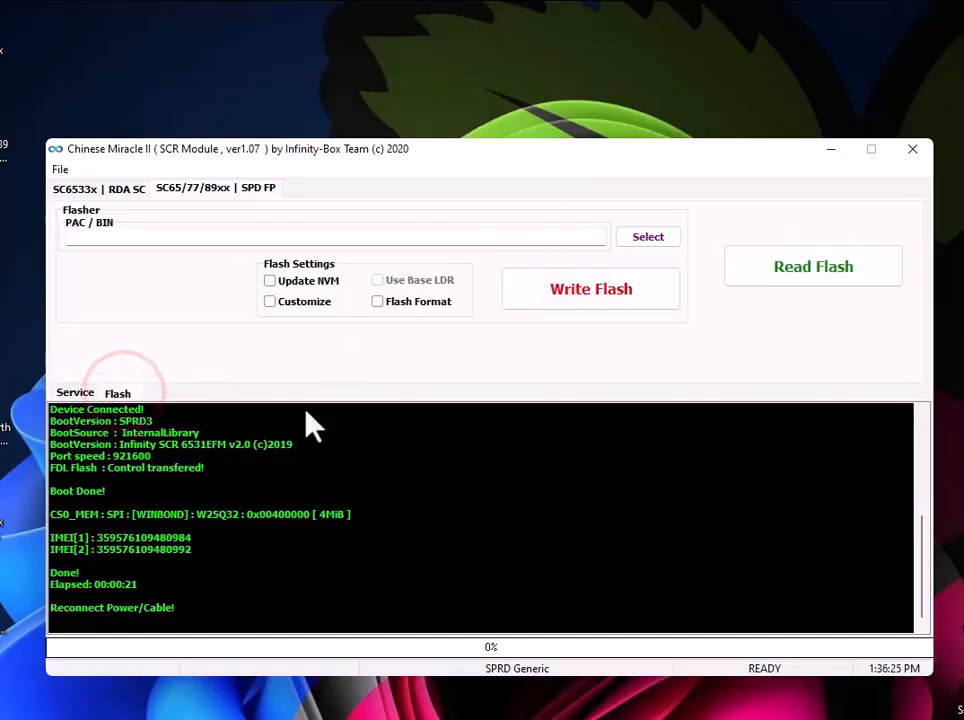
click(816, 277)
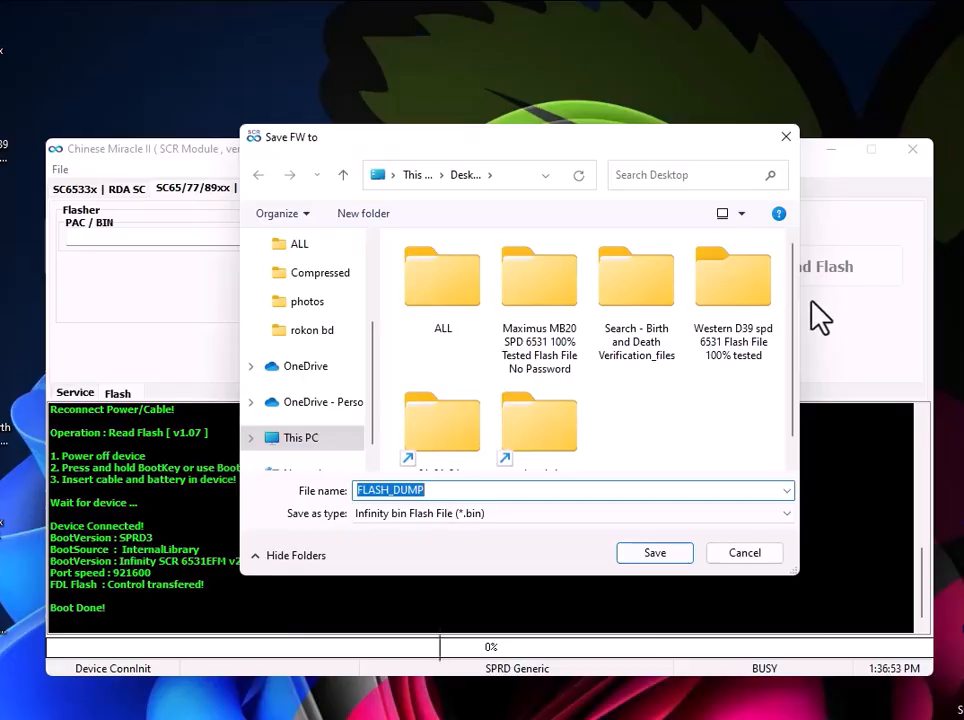
scroll(321, 310, up, 5)
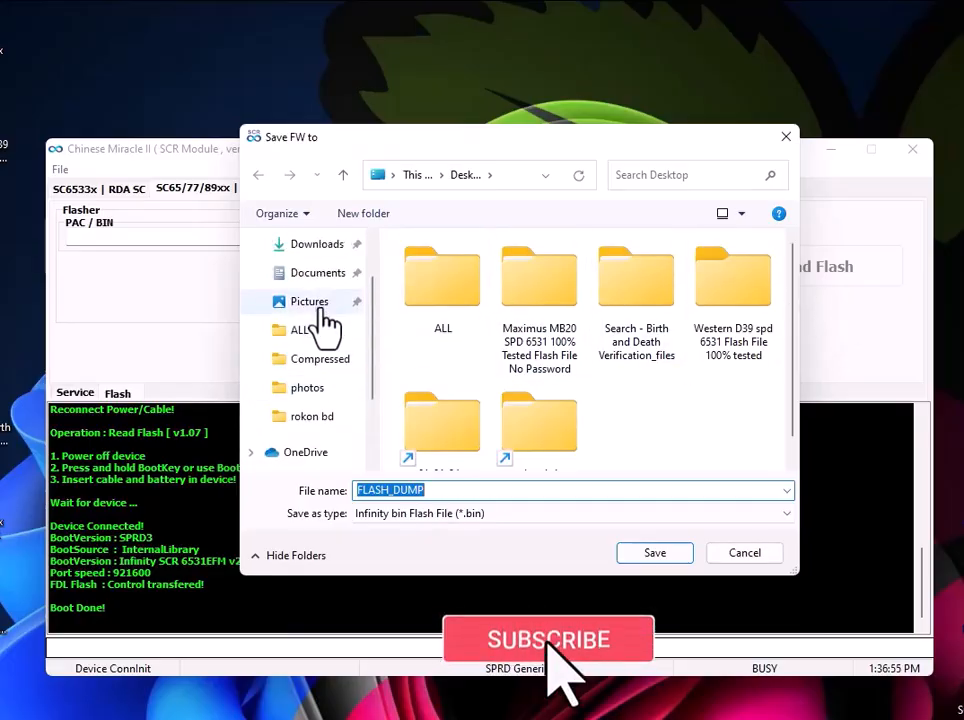
click(321, 284)
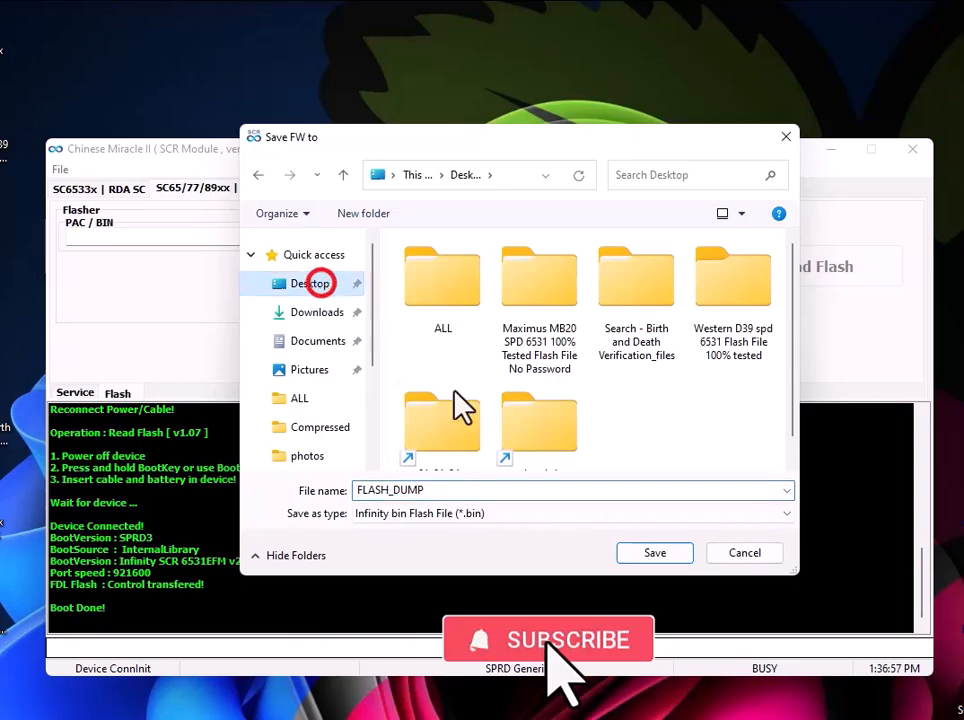
click(660, 550)
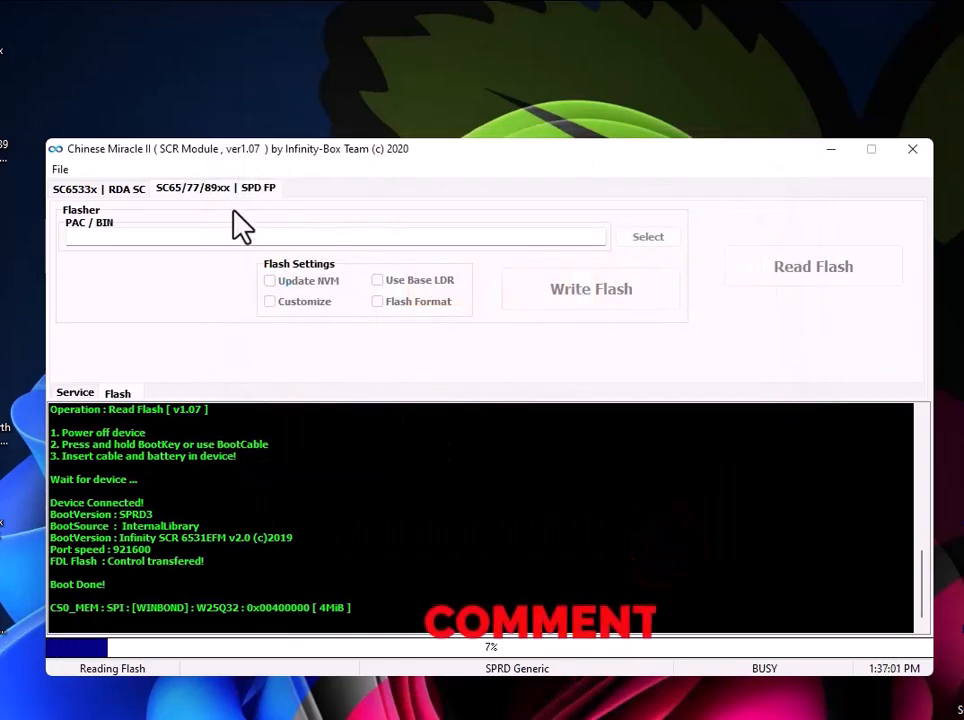
drag(98, 28, 30, 108)
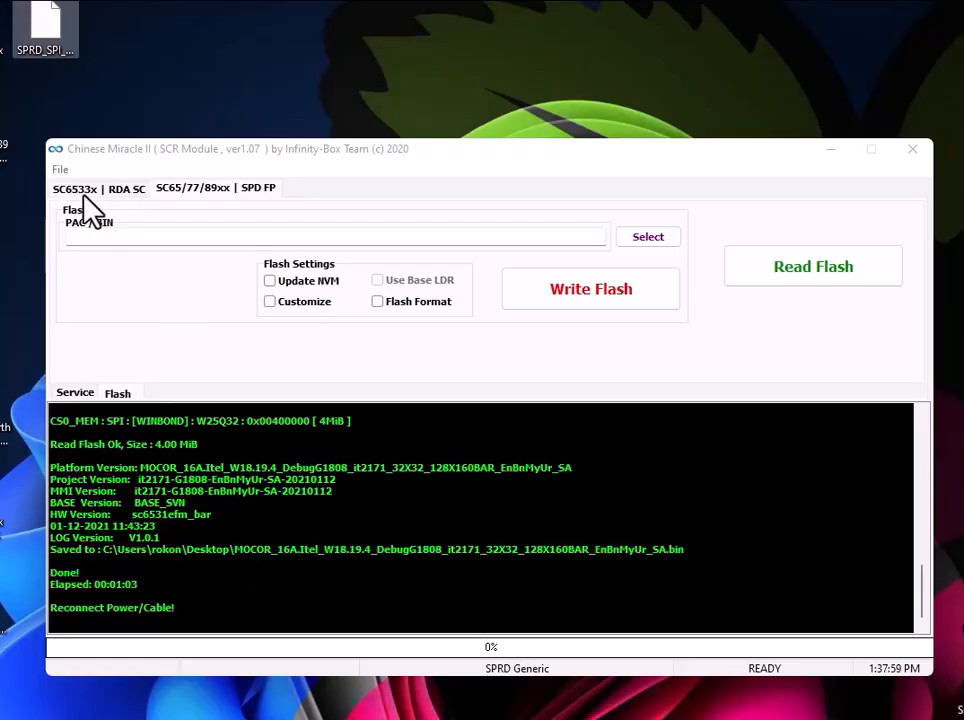
click(225, 184)
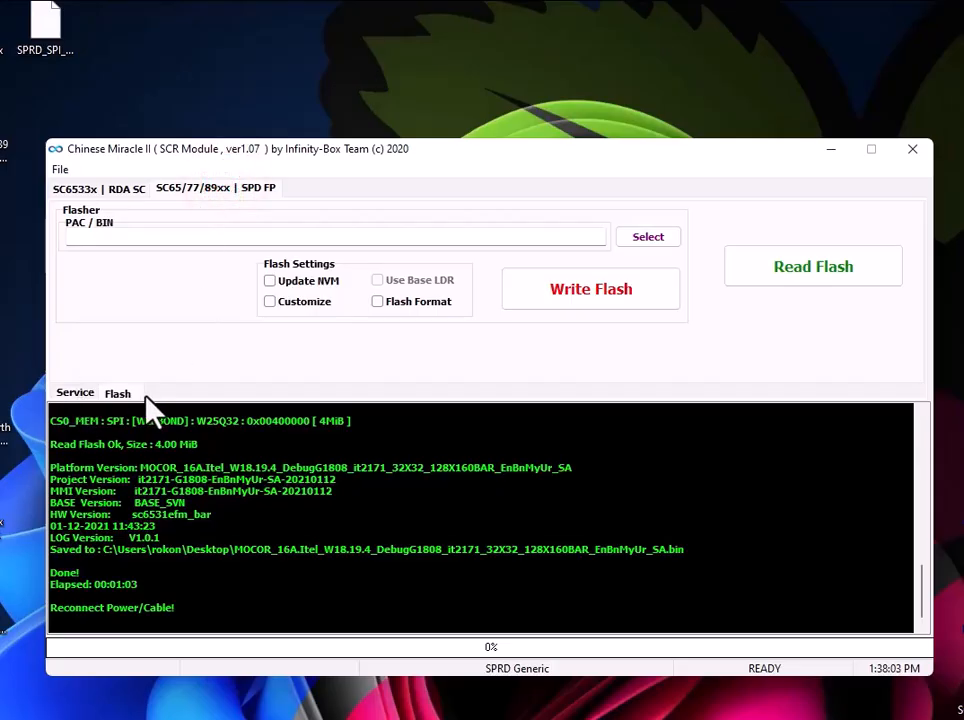
click(80, 393)
click(116, 393)
drag(125, 22, 28, 84)
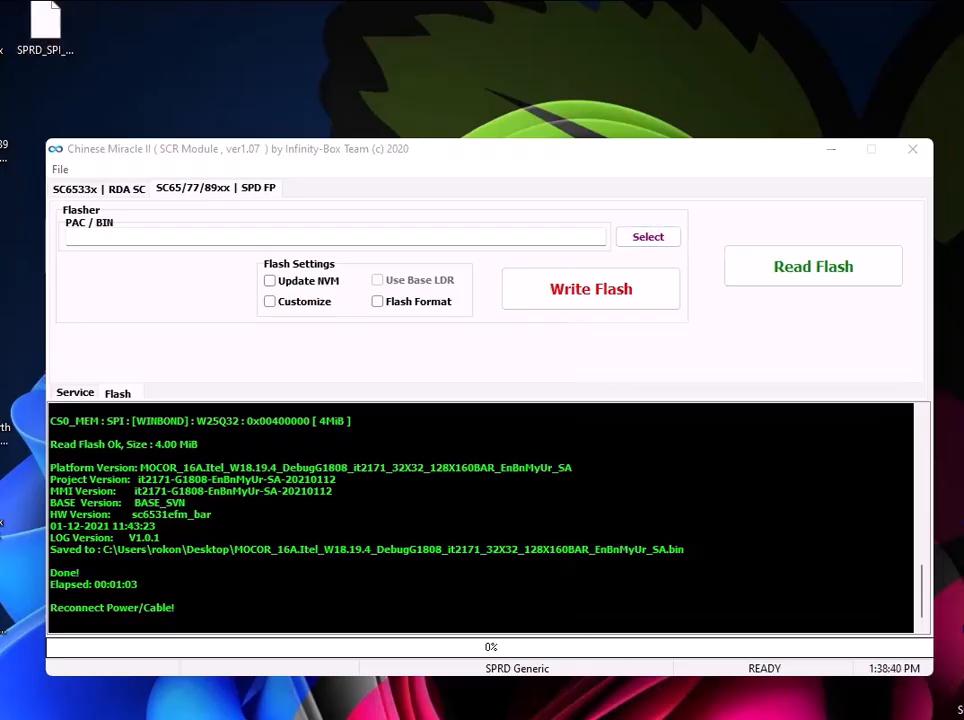
- Switch to Chrome and open the Google Drive flash file link in the YouTube video's description
click(500, 717)
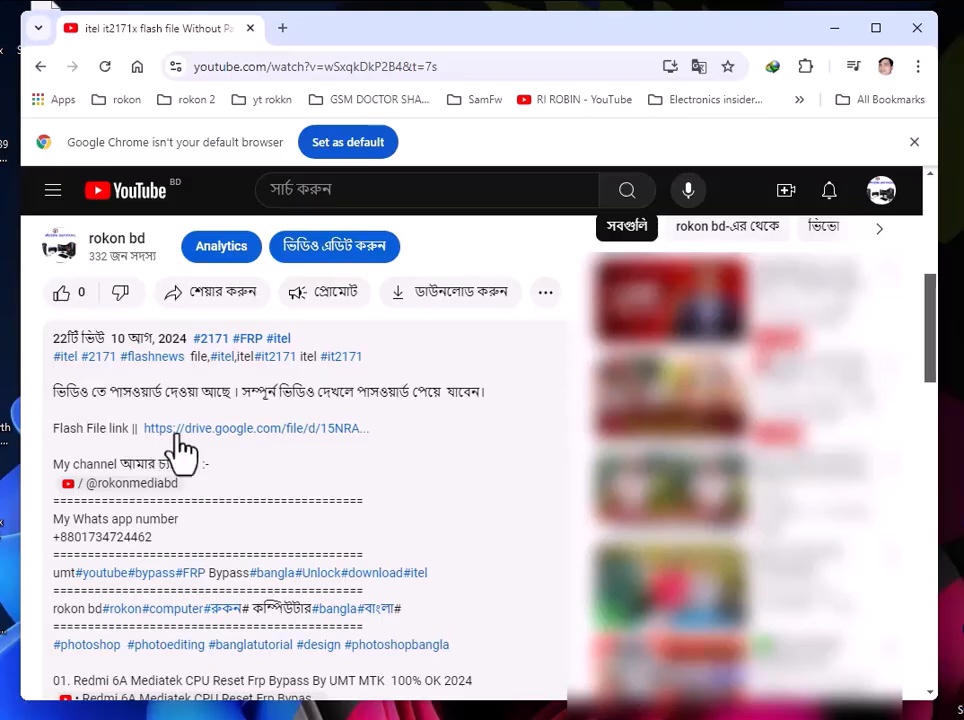
click(268, 430)
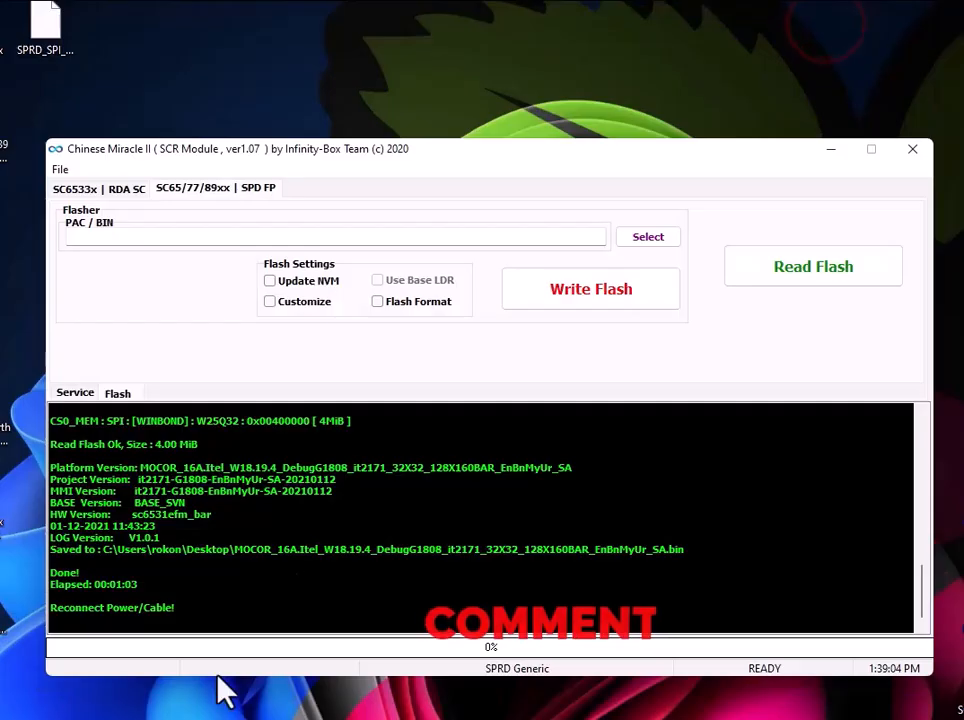
- Minimize the flashing tool and place the winrar-x64-701 installer near the SC6531_SPI_WINBOND_W25Q_4MiB archive on the desktop
click(830, 150)
drag(256, 411, 476, 596)
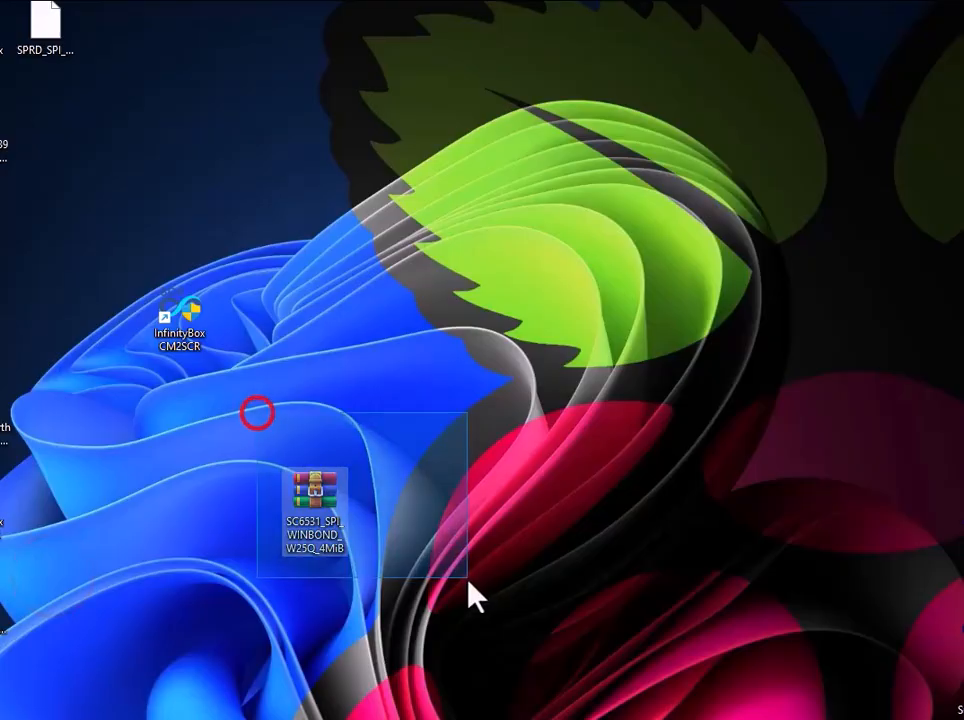
drag(233, 438, 510, 642)
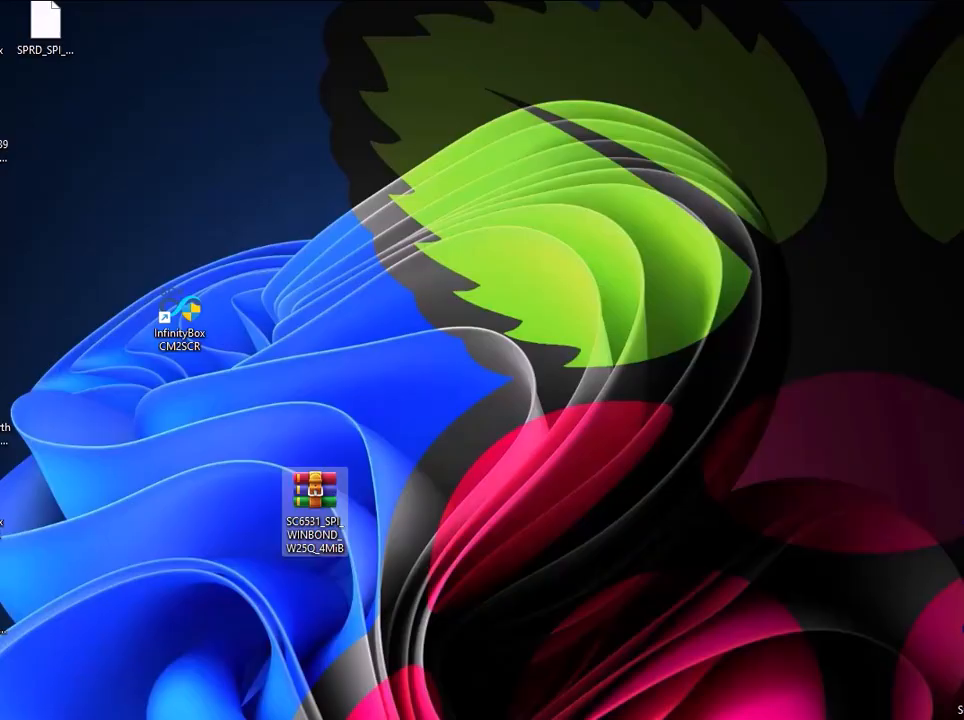
drag(212, 350, 263, 419)
drag(85, 715, 146, 451)
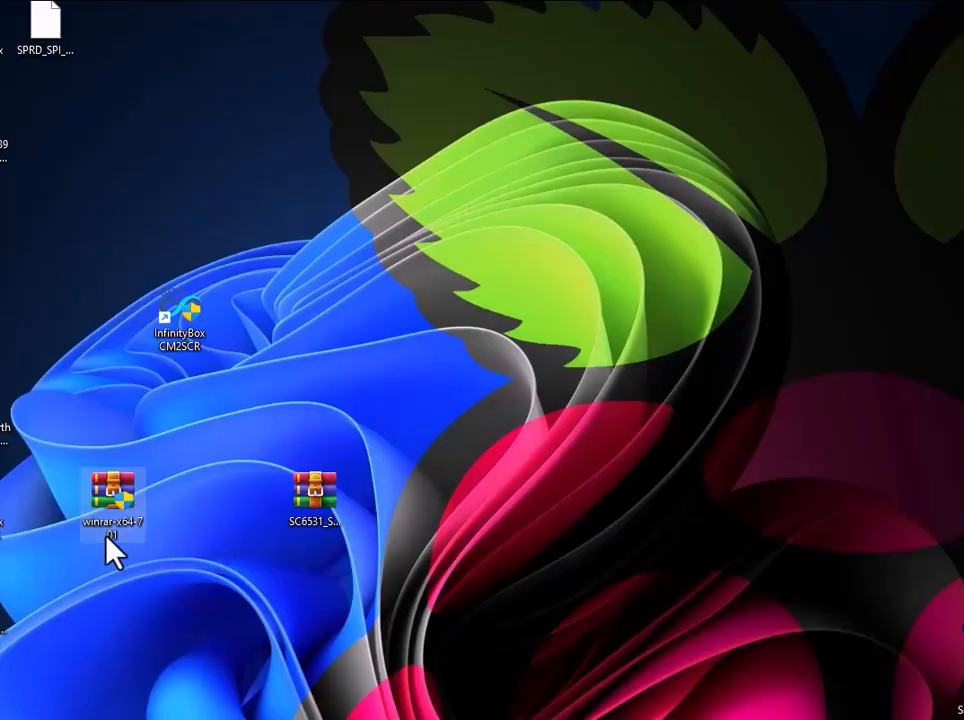
click(47, 445)
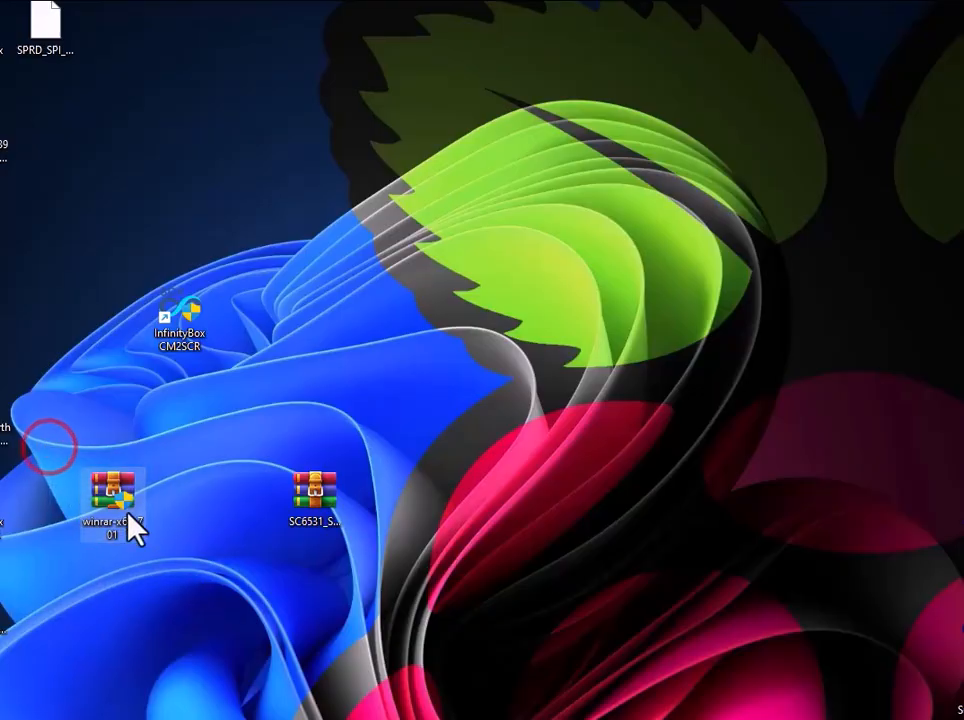
click(101, 506)
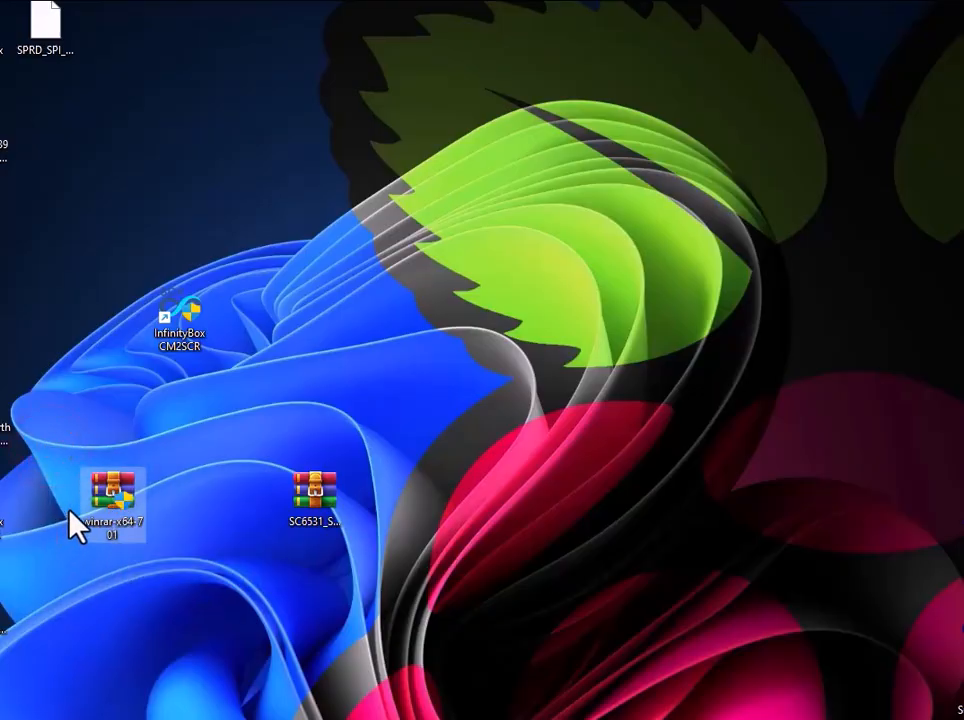
mouse_move(112, 530)
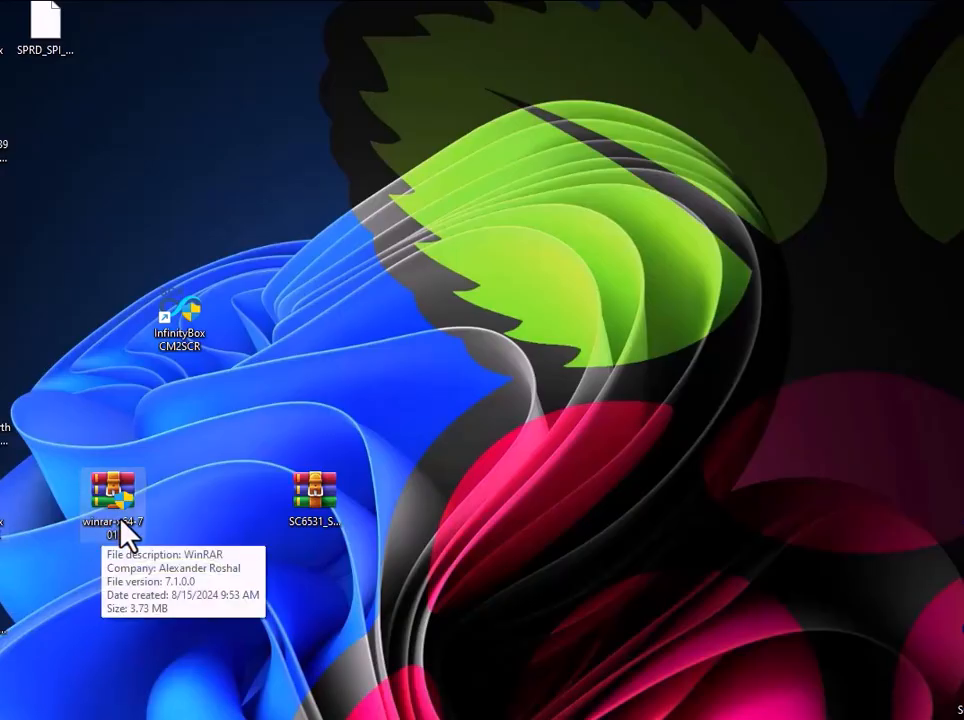
- Delete the SC6531_SPI_WINBOND_W25Q_4MiB archive and the winrar-x64-701 installer from the desktop
drag(337, 500, 325, 472)
key(Delete)
click(115, 492)
key(Delete)
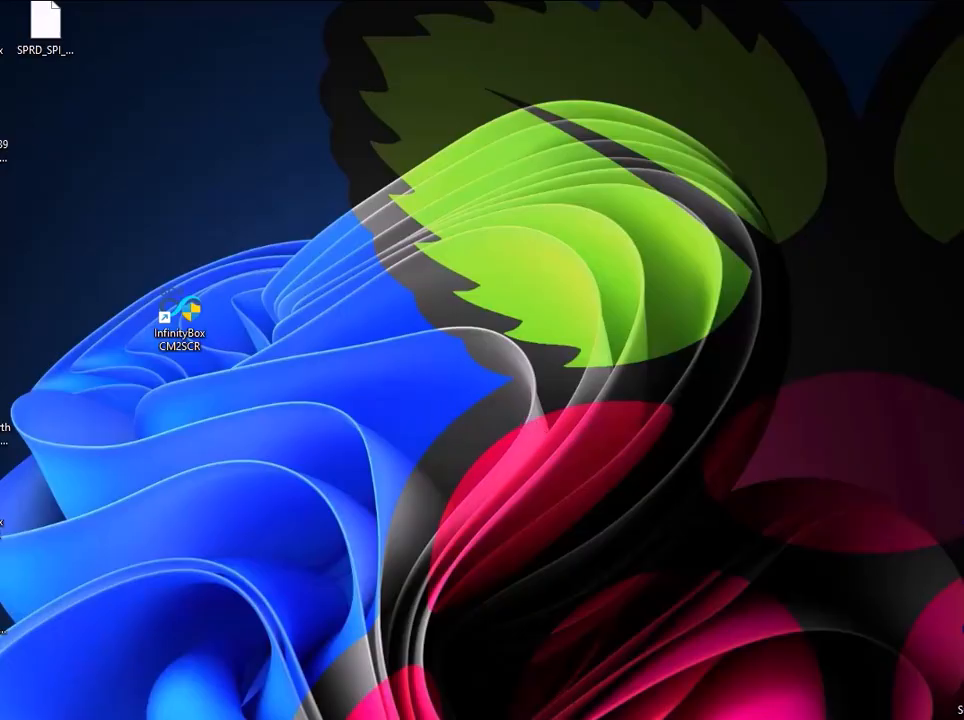
- Restore the Chinese Miracle II window and load SPRD_SPI_WINBOND_W25Q_4MiB.bin from the Desktop as the file to flash
click(482, 718)
drag(508, 153, 495, 107)
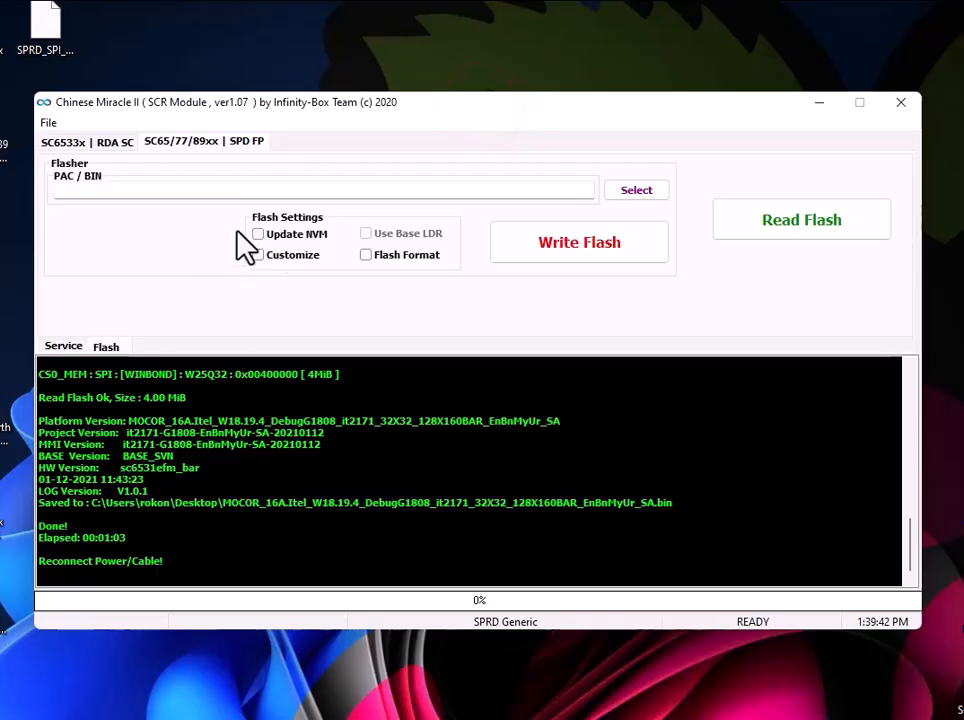
click(204, 142)
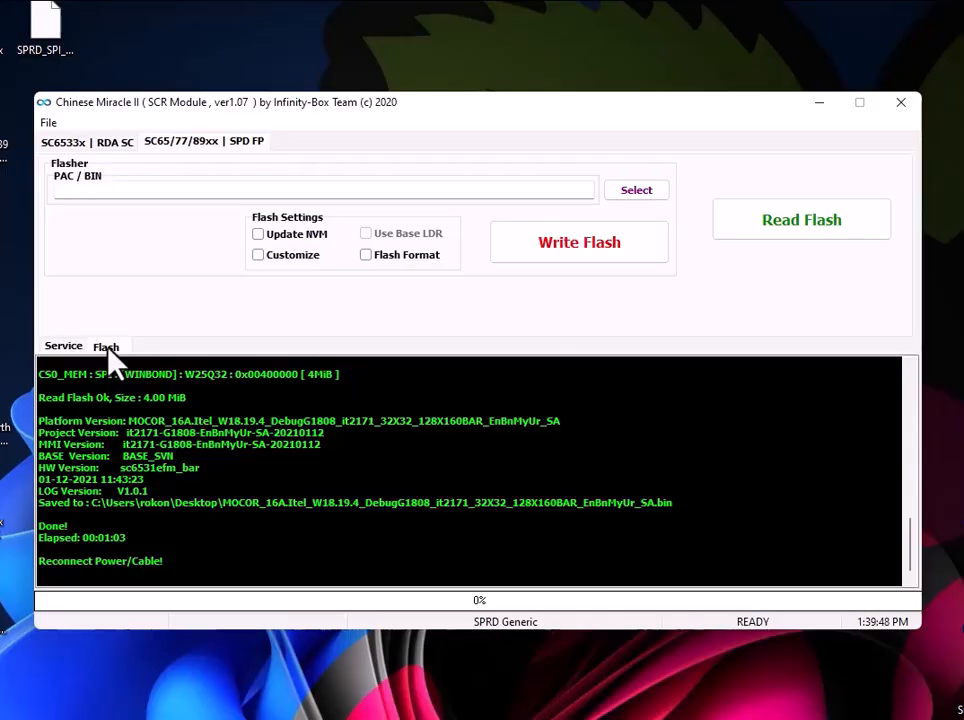
click(642, 189)
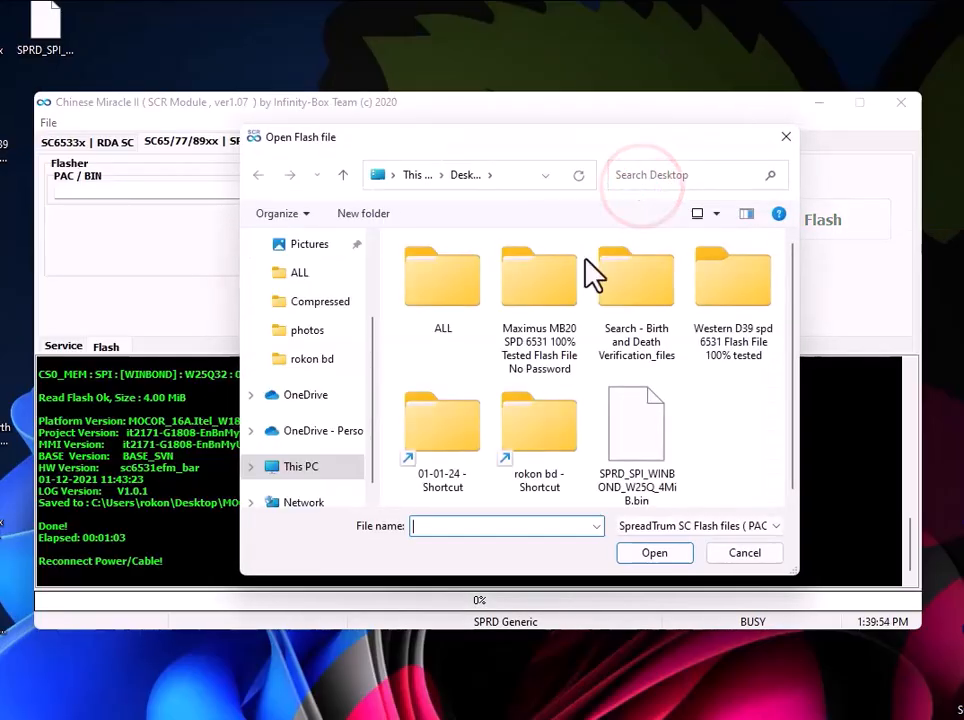
click(638, 432)
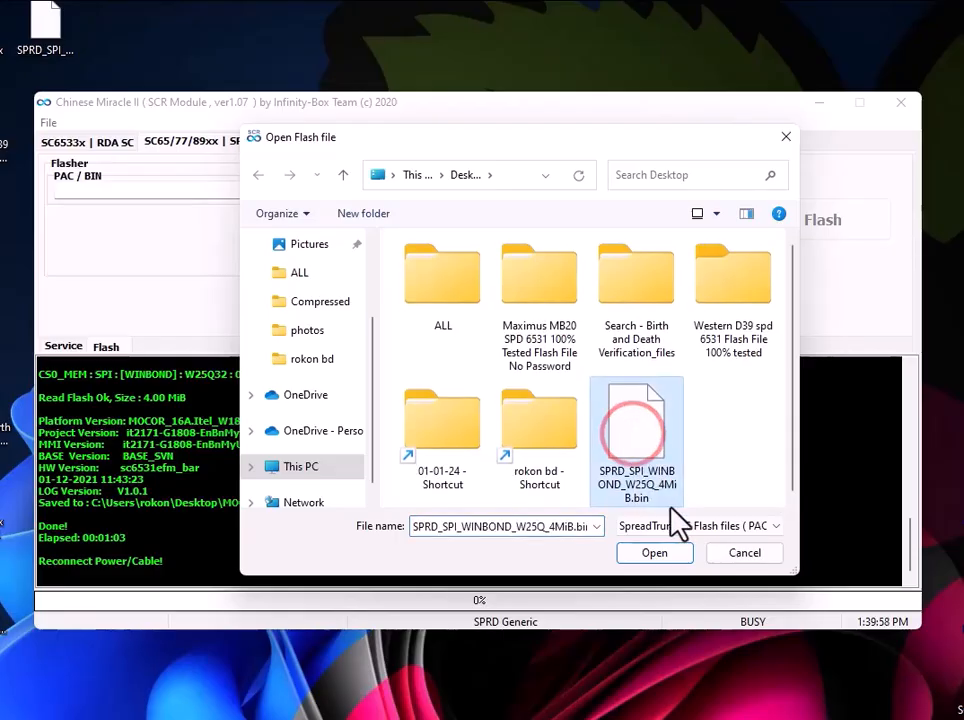
click(655, 555)
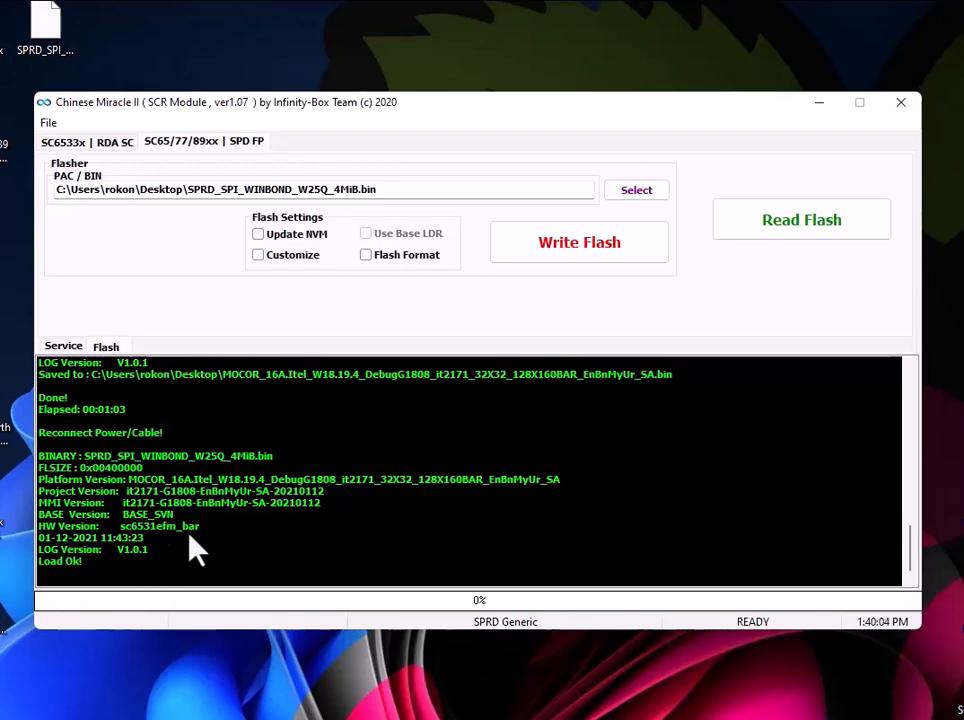
- Write the loaded flash file to the phone, accept cleaning the file system, and highlight the final log lines
click(579, 242)
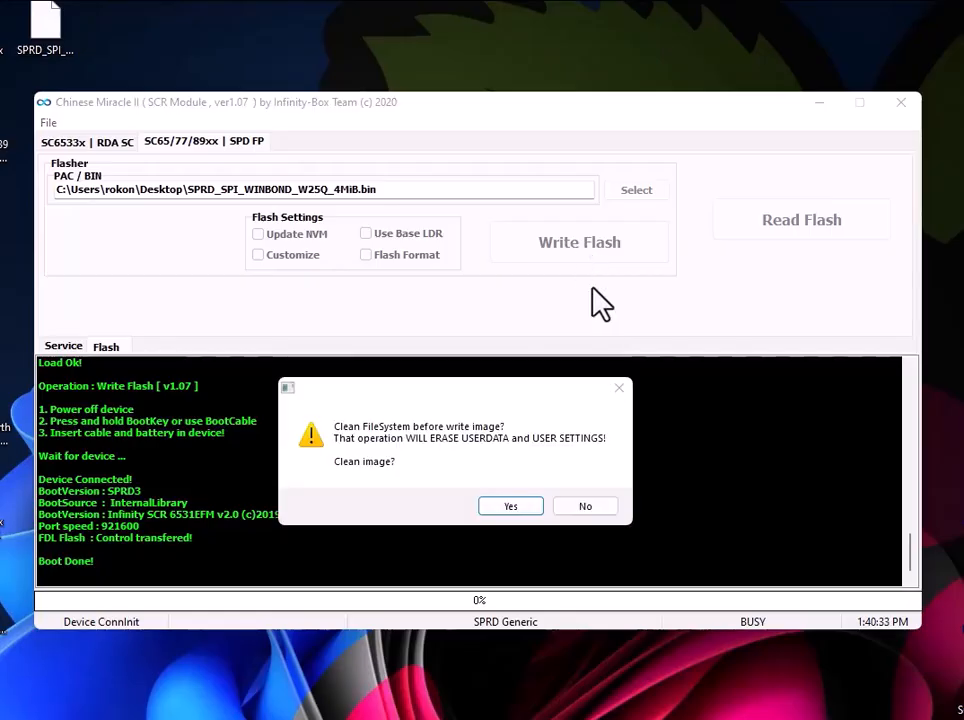
click(503, 507)
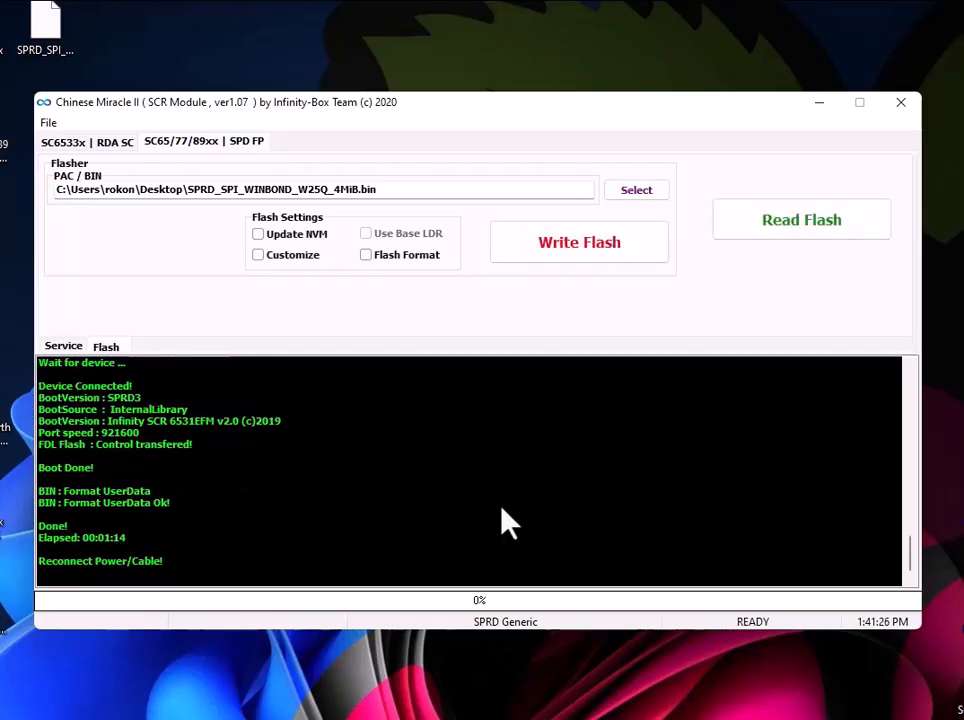
mouse_move(198, 473)
mouse_down()
mouse_move(146, 542)
mouse_move(97, 577)
mouse_move(345, 543)
mouse_up()
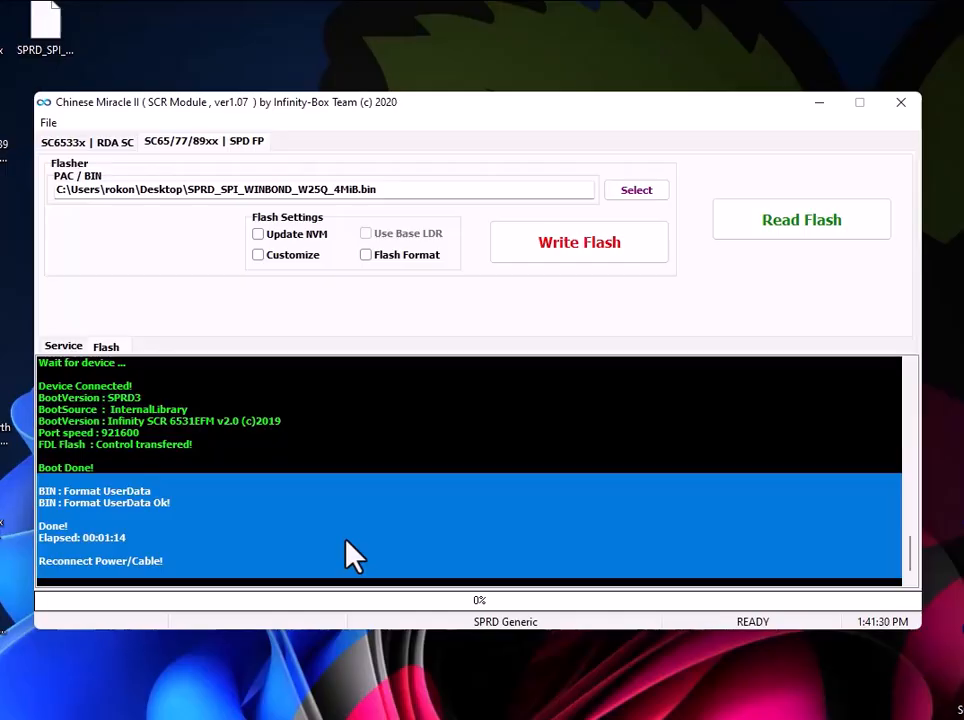